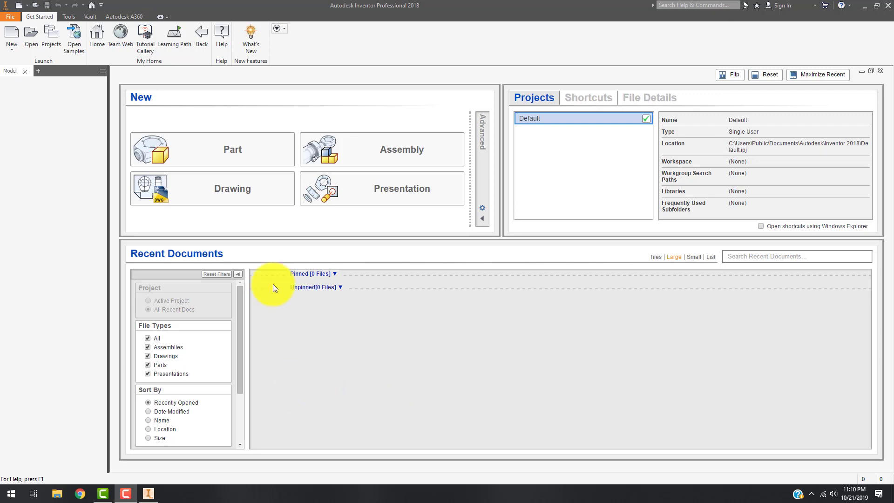
# Create a new part and start a 2D sketch on the XY plane.
pyautogui.click(202, 149)
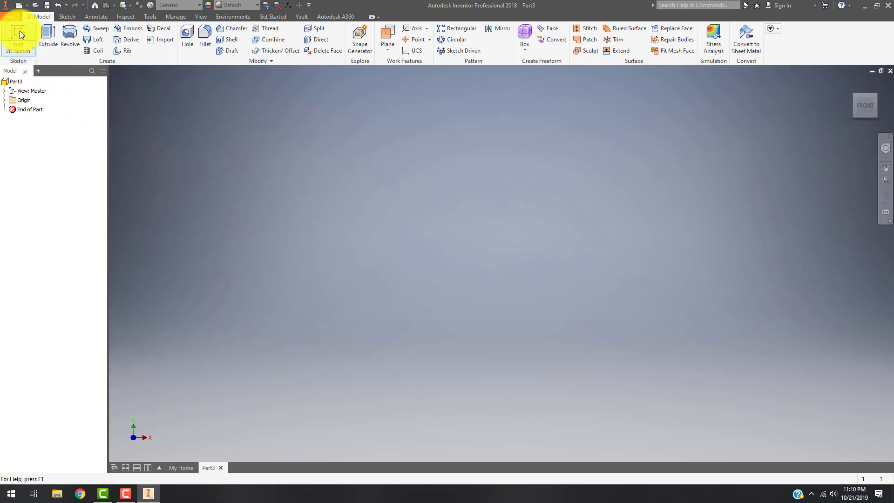
pyautogui.click(19, 31)
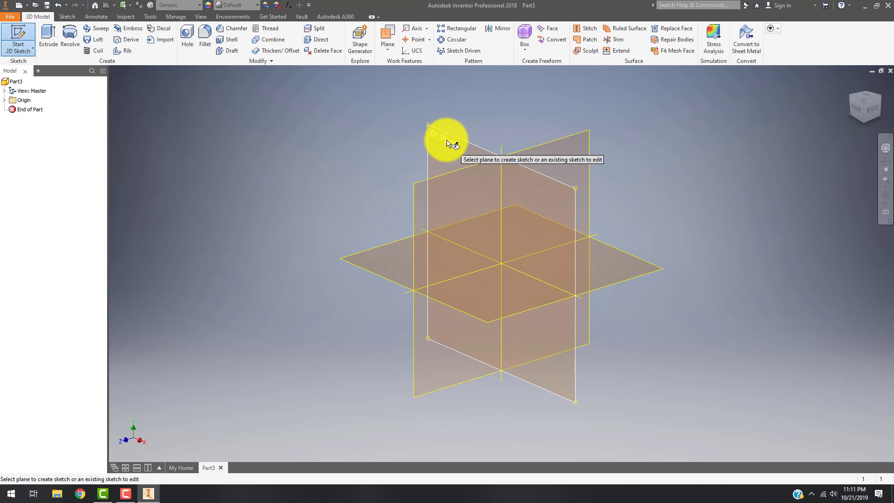
pyautogui.click(447, 140)
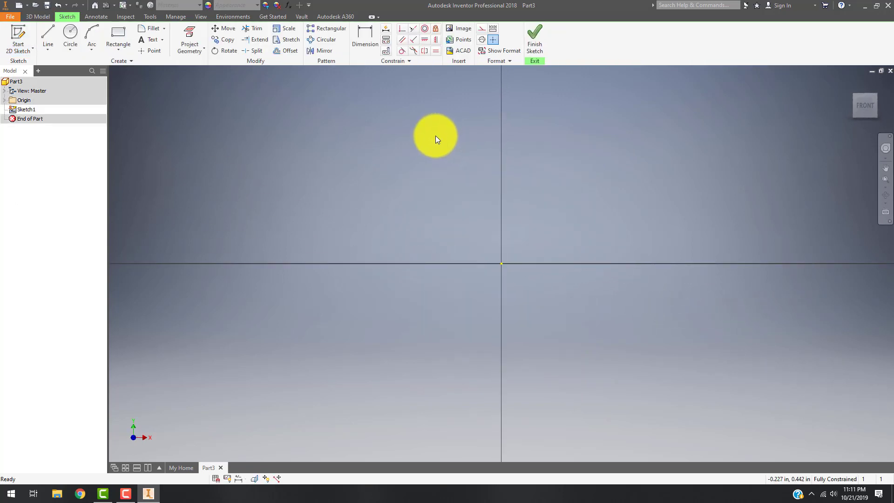
# Draw a closed four-line rectangle about 0.38 in wide and 0.37 in high with its lower-left corner at the origin.
pyautogui.click(47, 33)
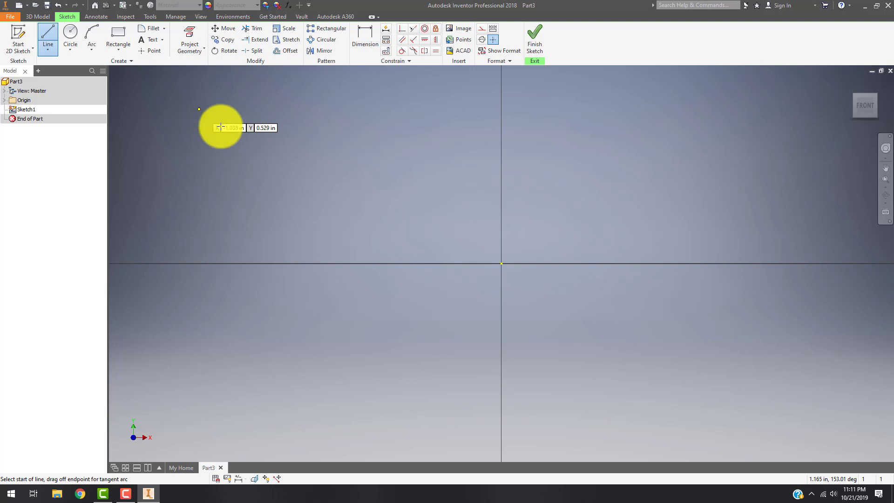
pyautogui.click(501, 263)
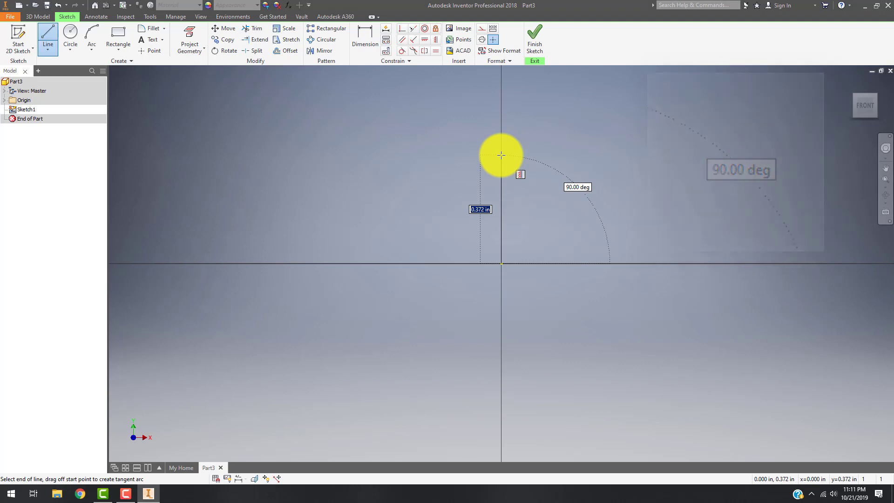
pyautogui.click(501, 155)
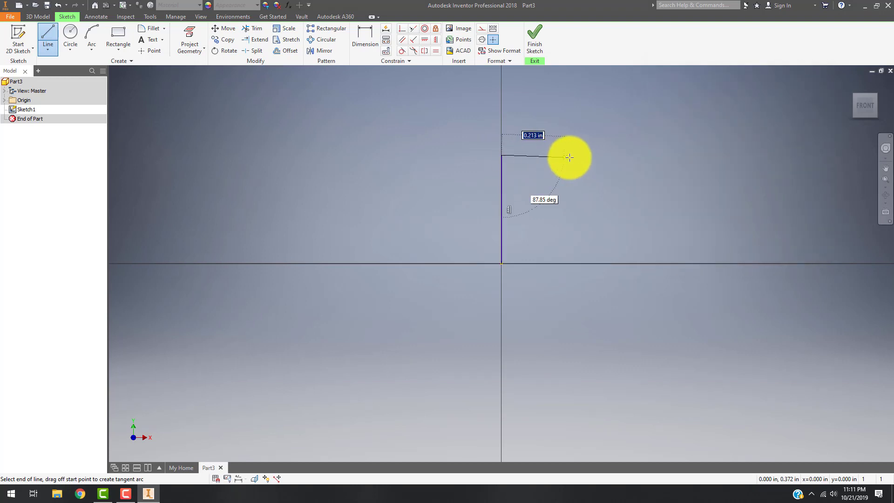
pyautogui.click(617, 155)
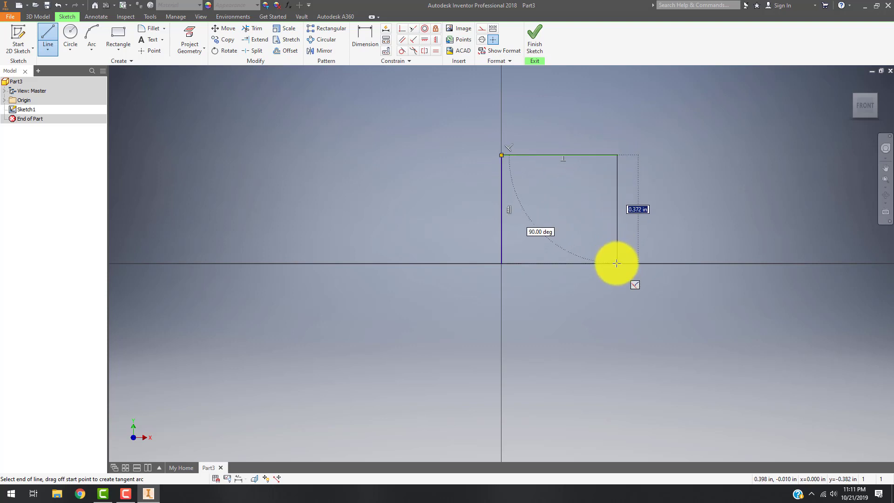
pyautogui.click(617, 263)
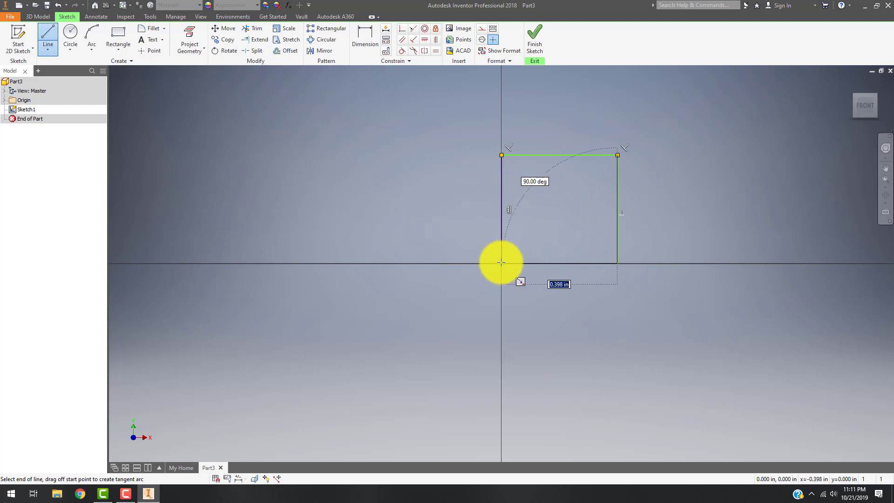
pyautogui.click(501, 264)
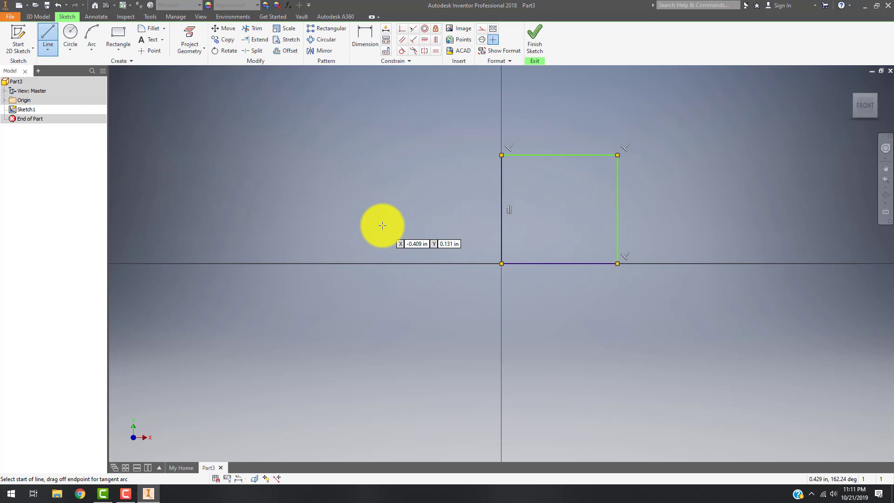
pyautogui.press('Escape')
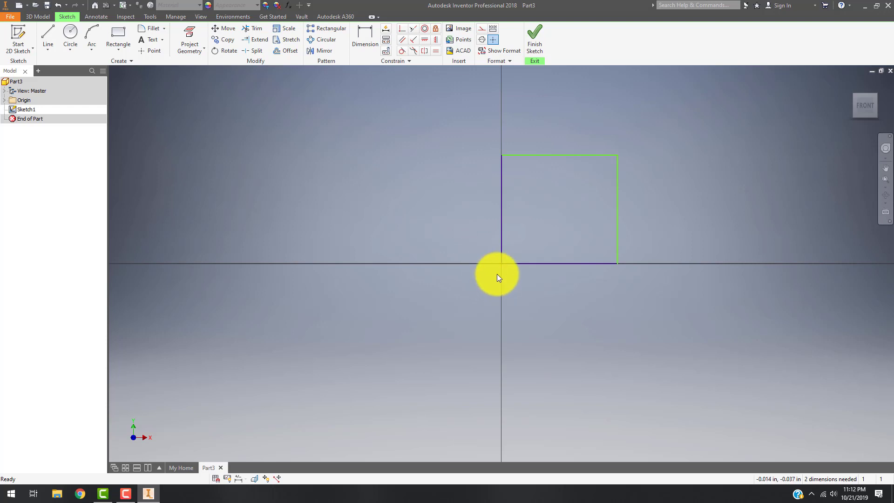
pyautogui.click(586, 155)
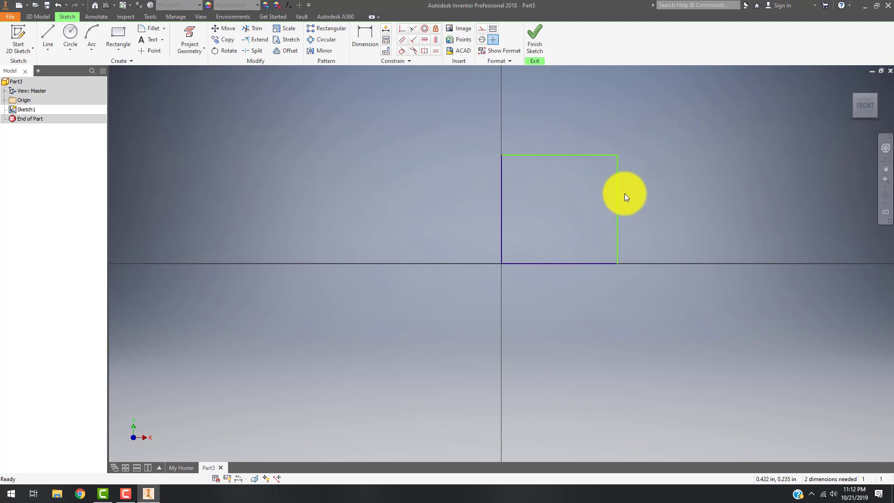
pyautogui.moveTo(617, 180); pyautogui.dragTo(615, 200)
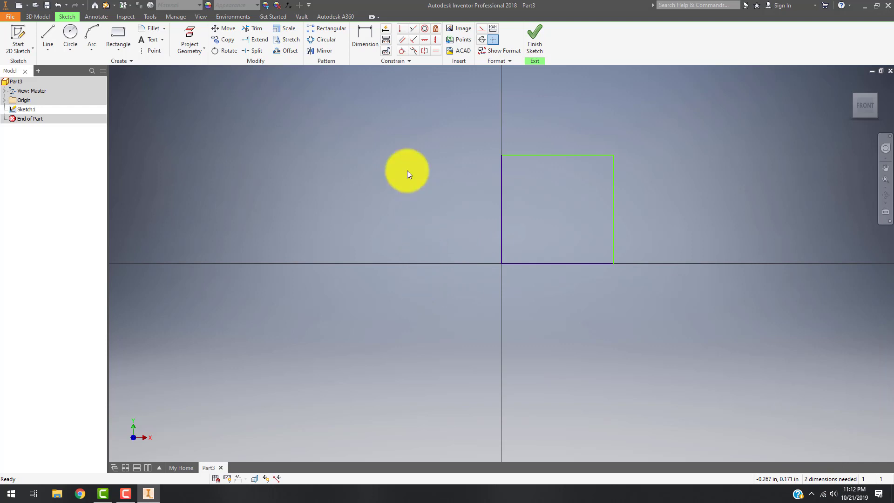
# Dimension the rectangle's left edge to 0.5 in, placing the dimension outside the shape.
pyautogui.click(367, 46)
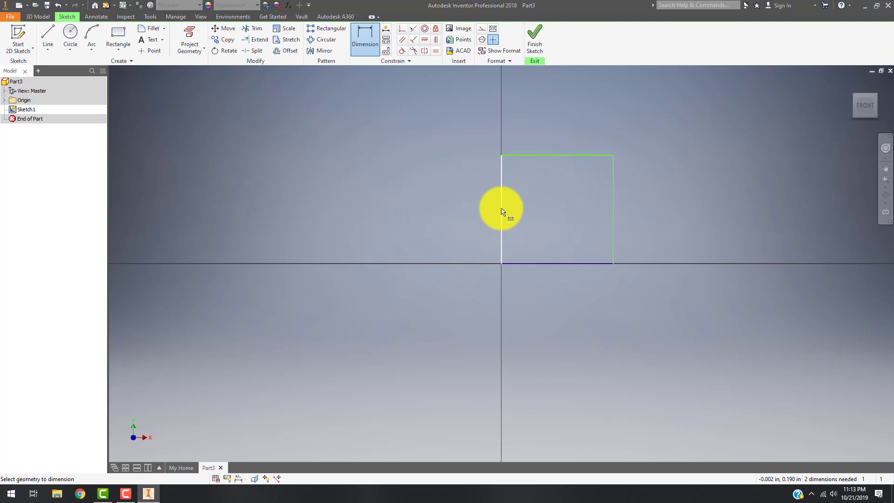
pyautogui.click(502, 176)
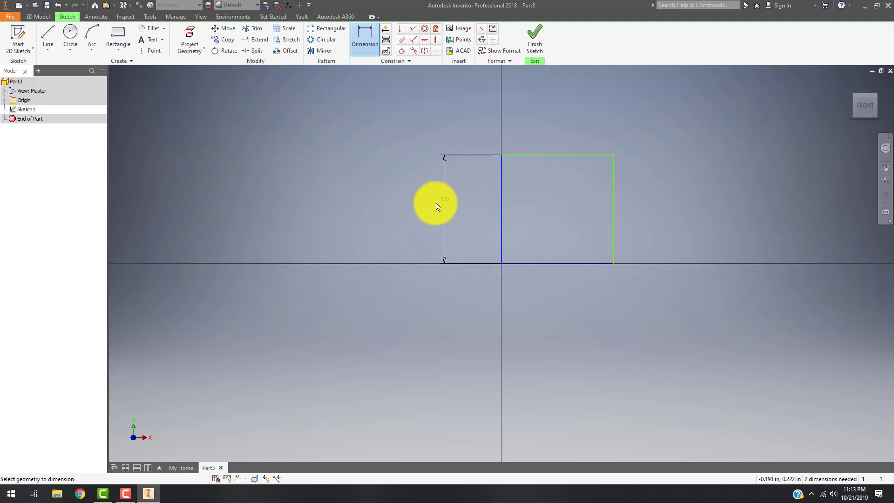
pyautogui.click(408, 214)
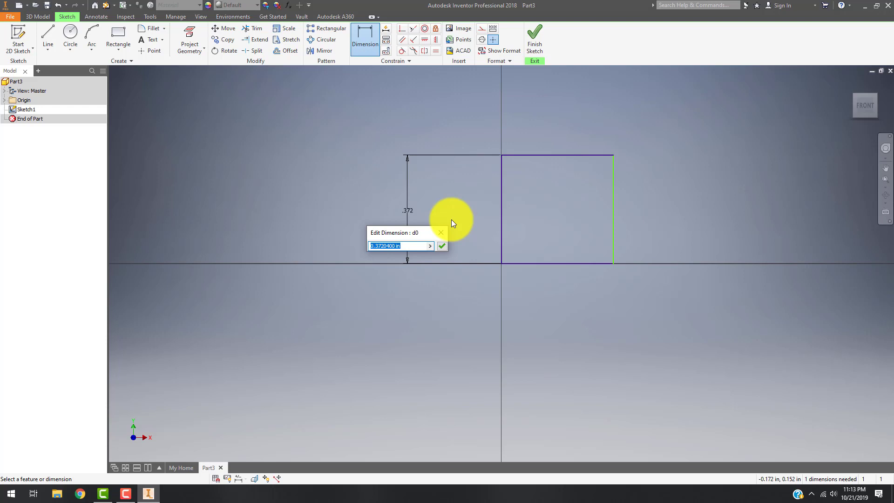
pyautogui.write('.5')
pyautogui.press('Return')
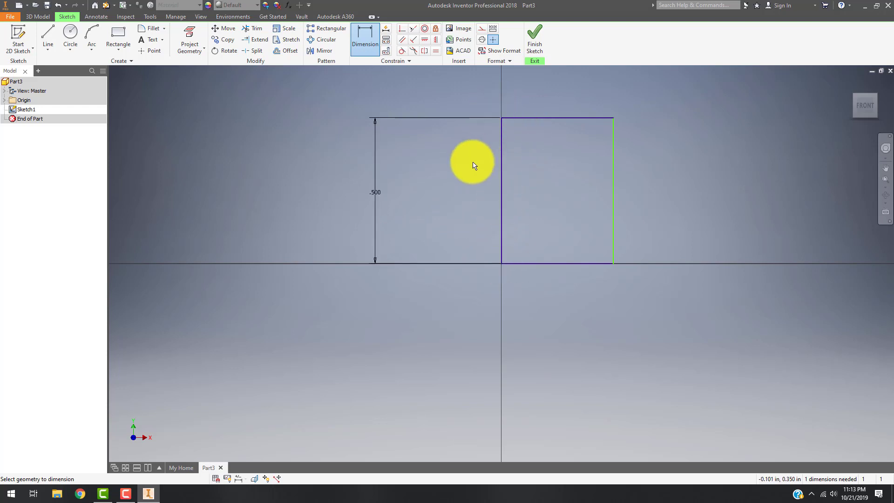
# Dimension the rectangle's bottom edge to 0.5 in, placing the dimension below the shape.
pyautogui.click(595, 263)
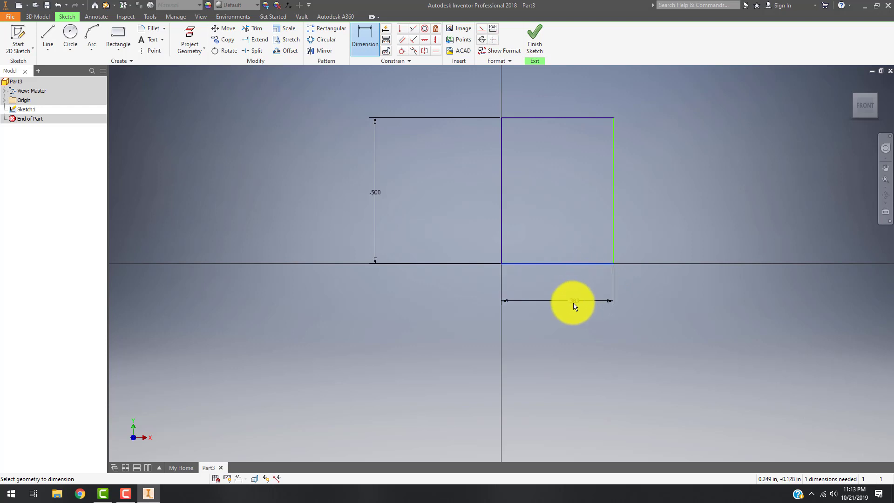
pyautogui.click(571, 309)
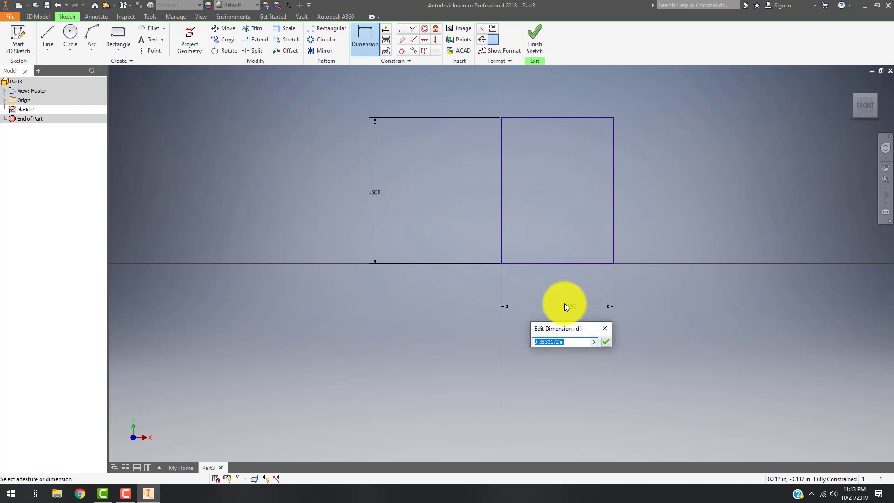
pyautogui.write('.5')
pyautogui.press('Return')
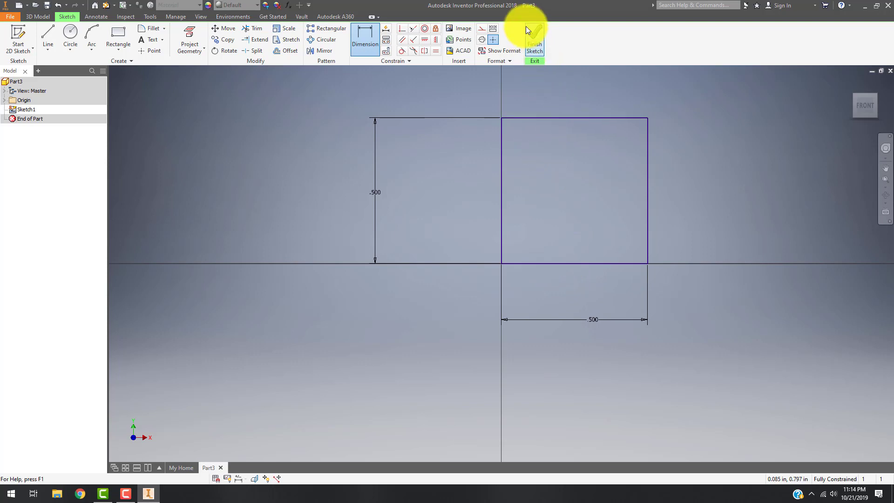
# Finish the sketch and extrude the square profile 0.5 in into a solid cube.
pyautogui.click(534, 38)
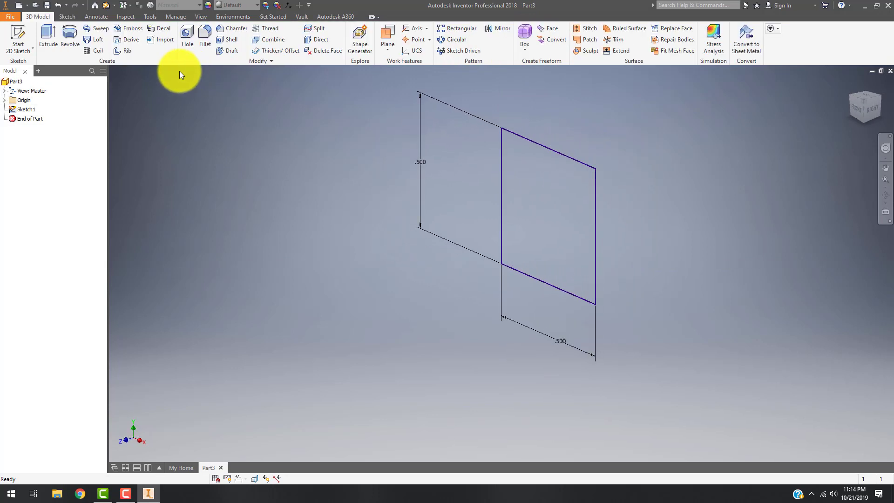
pyautogui.click(48, 31)
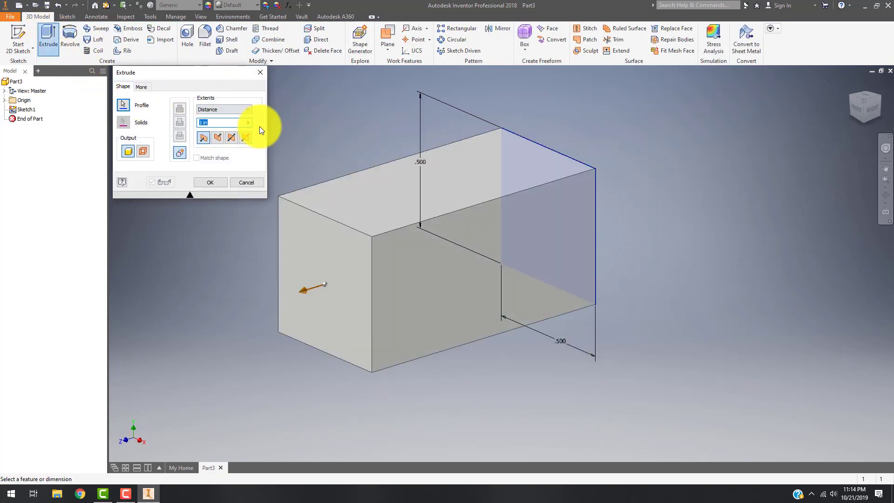
pyautogui.write('.5')
pyautogui.press('Return')
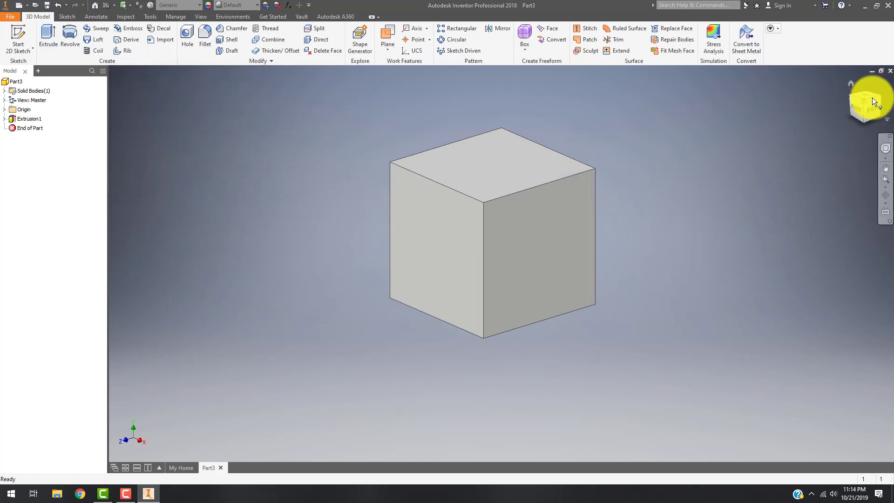
pyautogui.click(864, 101)
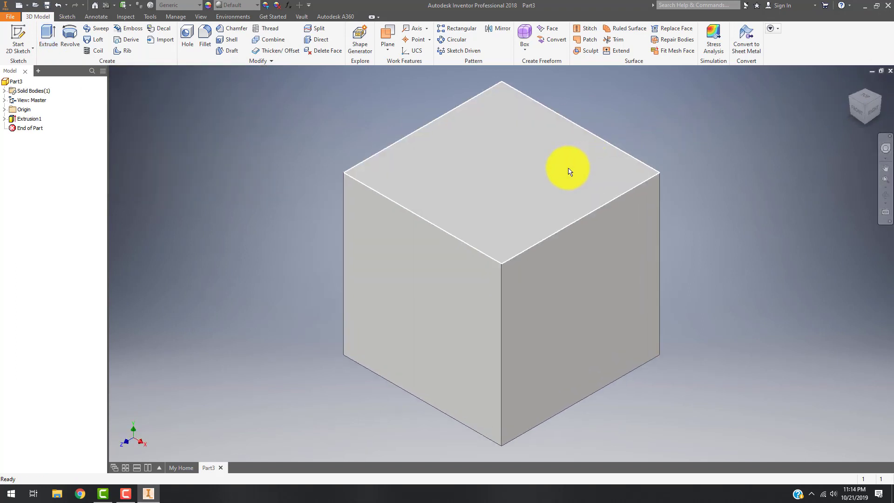
pyautogui.scroll(3, 563, 170)
pyautogui.scroll(-3, 329, 223)
pyautogui.press('F4')
pyautogui.moveTo(272, 230); pyautogui.dragTo(343, 266)
pyautogui.press('Escape')
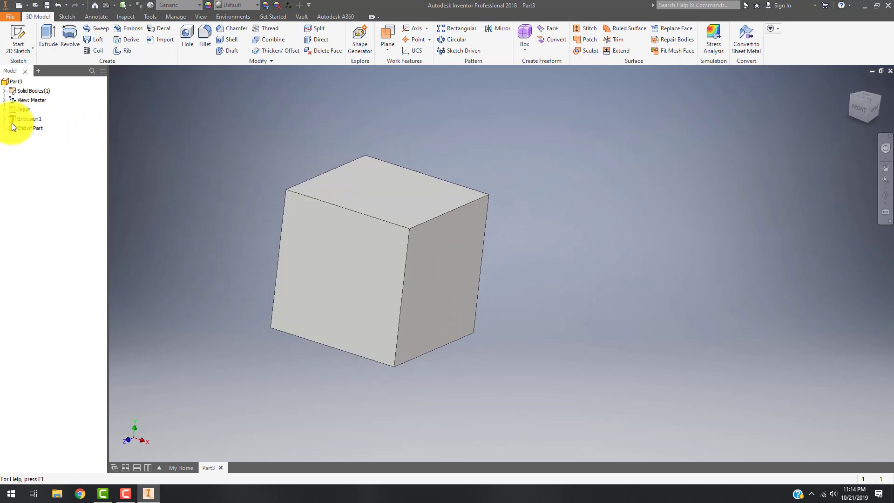
# Reopen the extrusion's sketch for editing and delete its height and width dimensions.
pyautogui.click(4, 119)
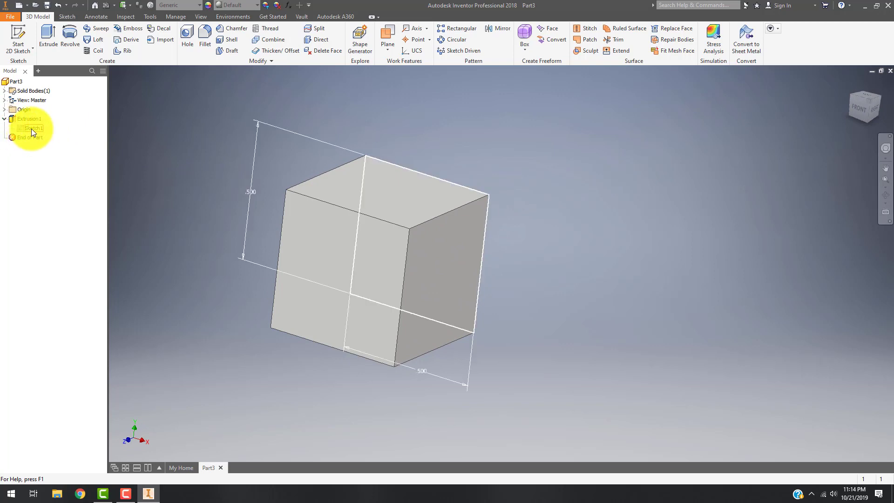
pyautogui.rightClick(32, 128)
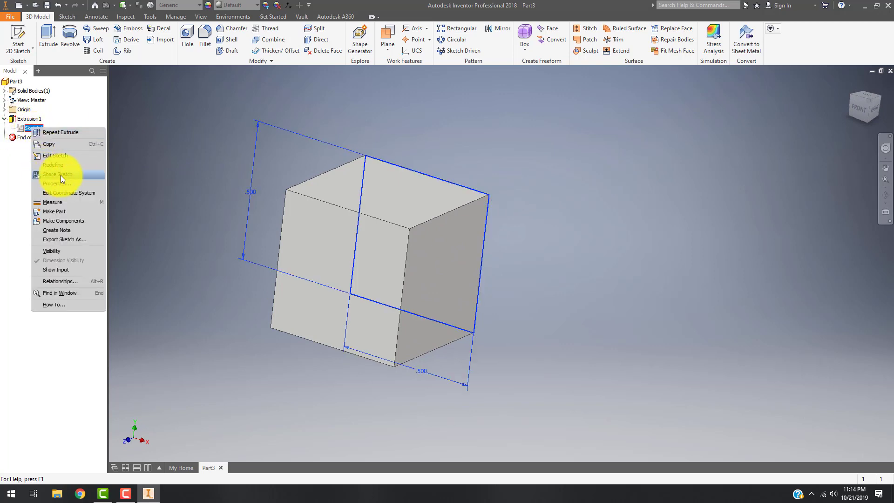
pyautogui.click(75, 154)
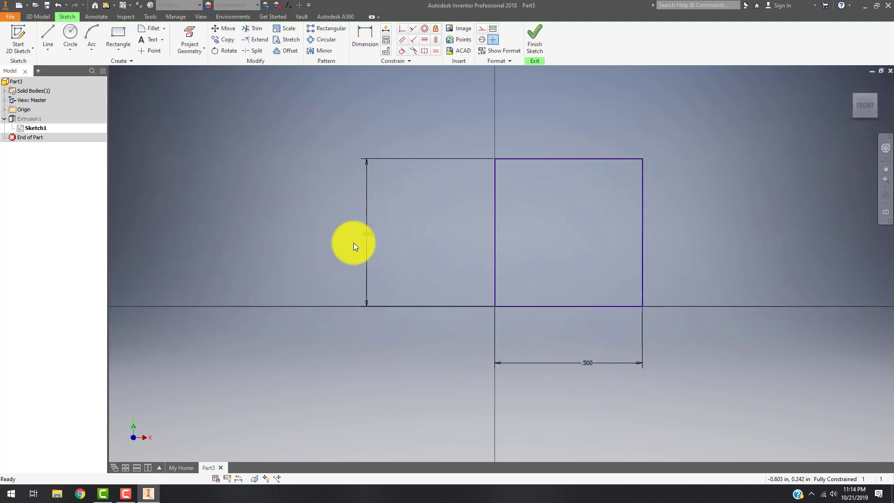
pyautogui.click(368, 239)
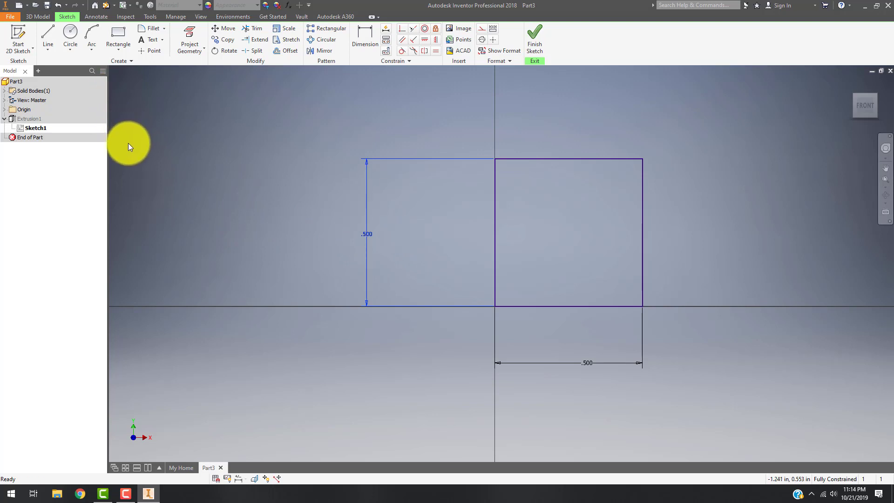
pyautogui.press('Delete')
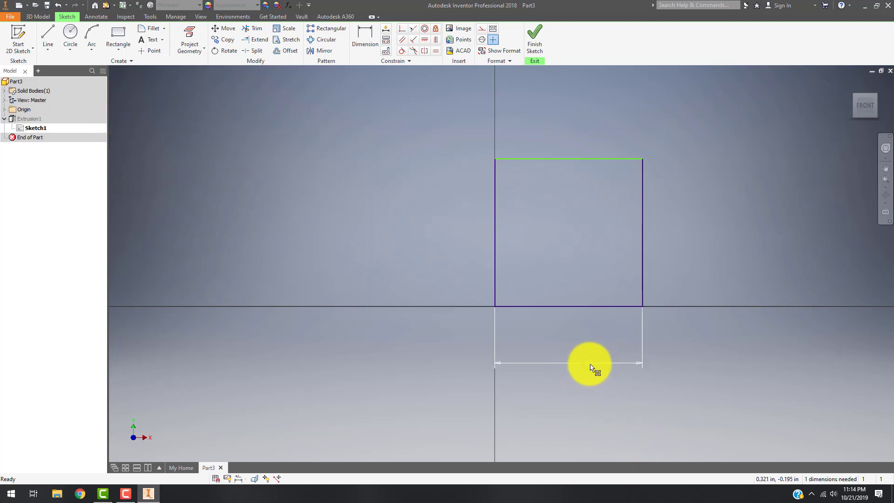
pyautogui.click(589, 368)
pyautogui.press('Delete')
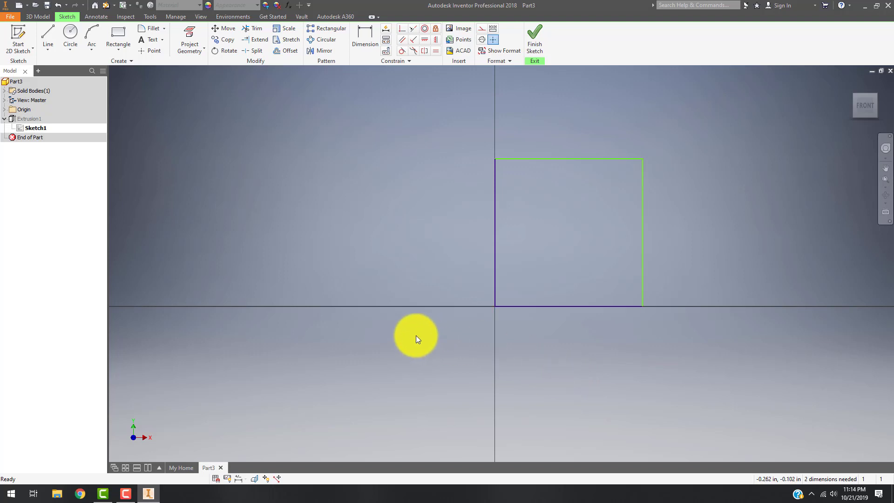
# Dimension the square's height at 0.5 in between the upper and lower endpoints of its left edge.
pyautogui.click(362, 33)
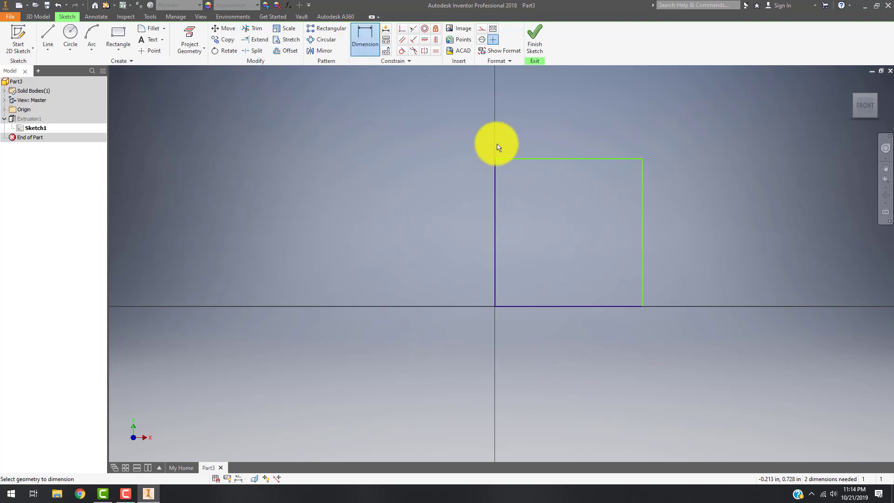
pyautogui.click(494, 160)
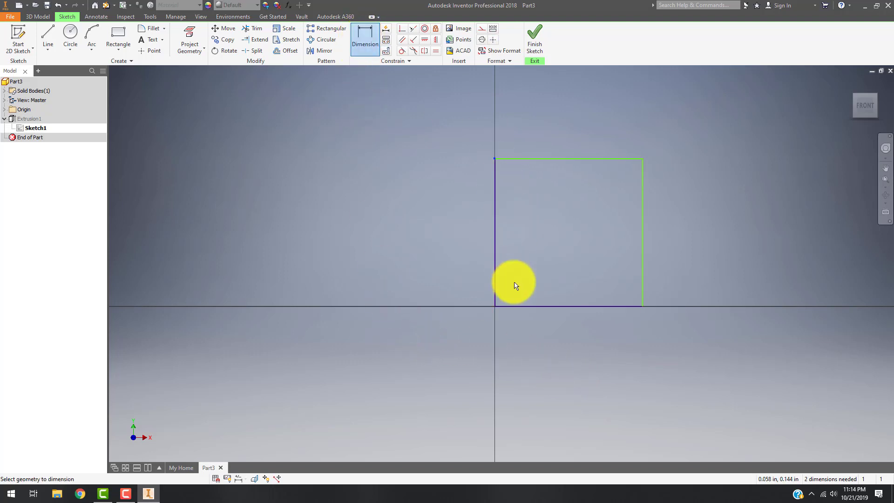
pyautogui.click(494, 306)
pyautogui.click(431, 254)
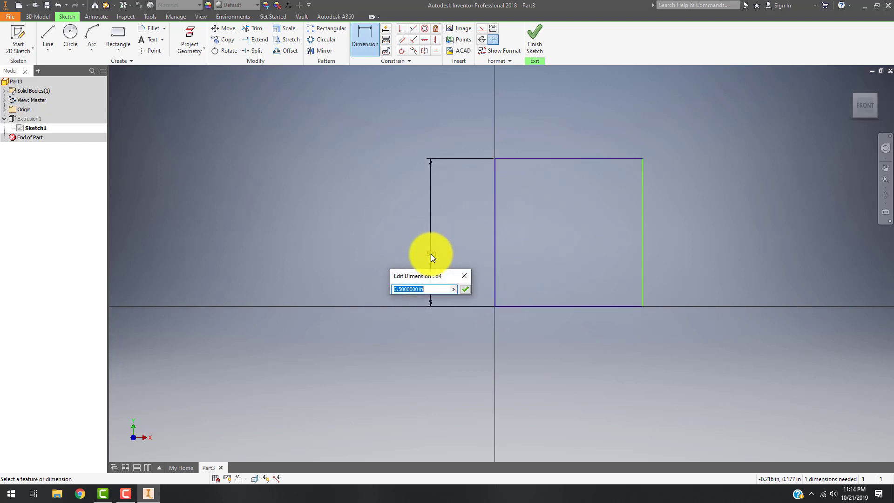
pyautogui.press('Return')
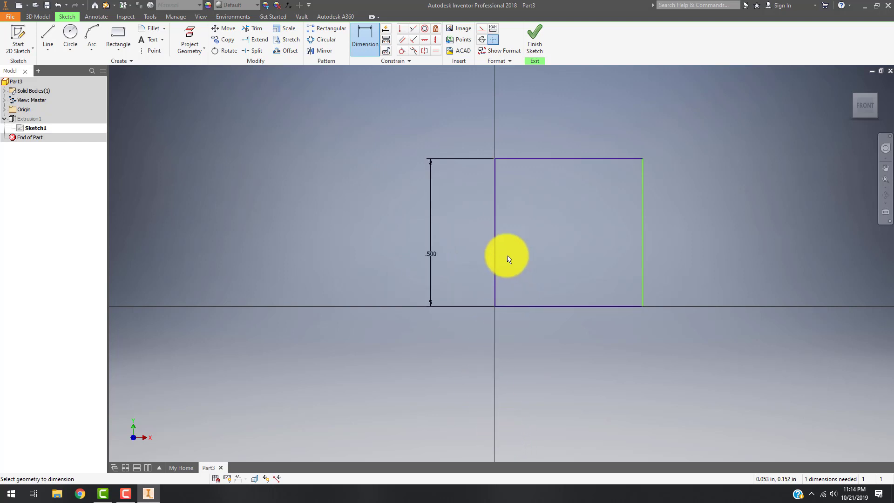
# Dimension the square's width at 0.5 in between its left and right edges, placing the dimension below the shape.
pyautogui.click(494, 252)
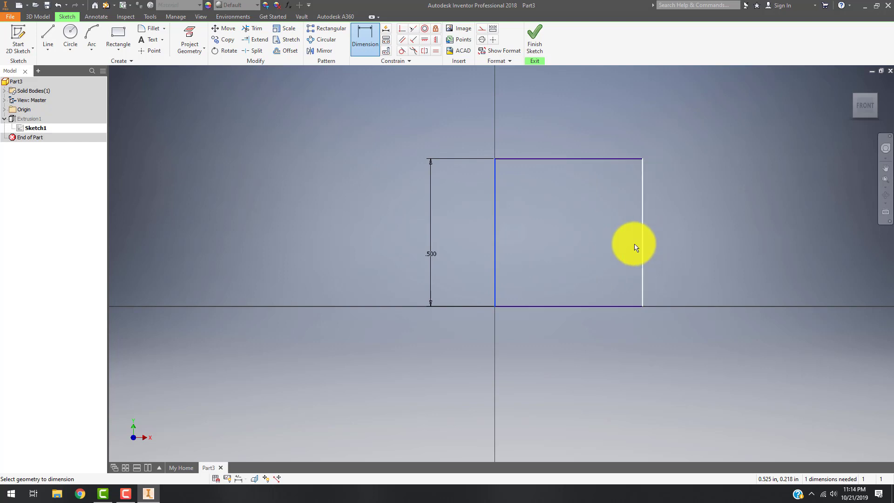
pyautogui.click(642, 242)
pyautogui.click(571, 360)
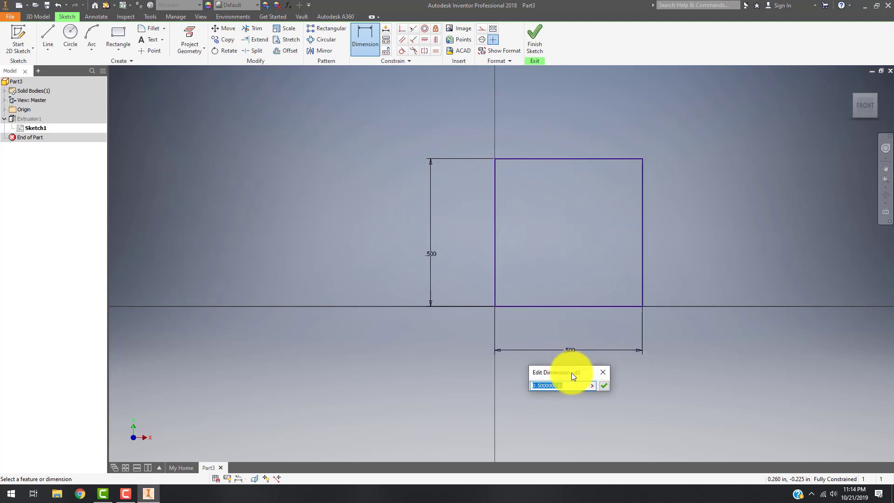
pyautogui.press('Return')
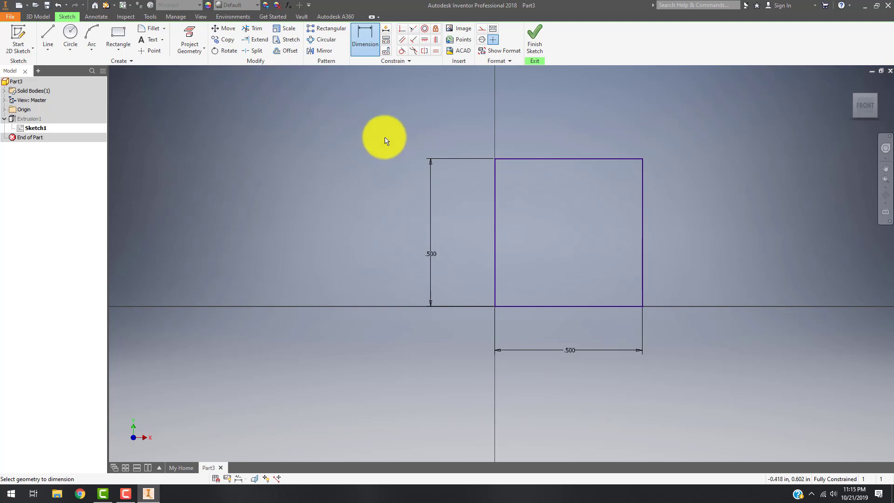
pyautogui.press('Escape')
# Delete the whole square with its dimensions and draw a 0.5 in vertical line upward from the origin.
pyautogui.moveTo(373, 110)
pyautogui.mouseDown()
pyautogui.moveTo(503, 186)
pyautogui.moveTo(792, 432)
pyautogui.moveTo(786, 425)
pyautogui.mouseUp()
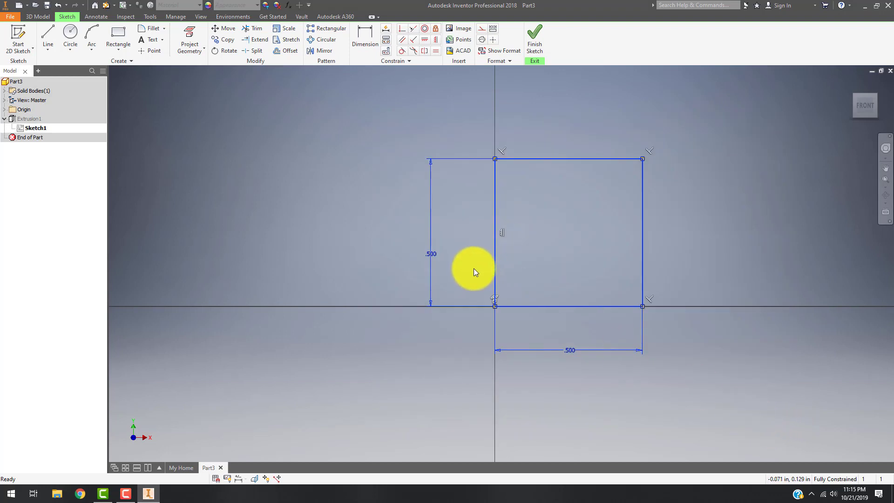
pyautogui.press('Delete')
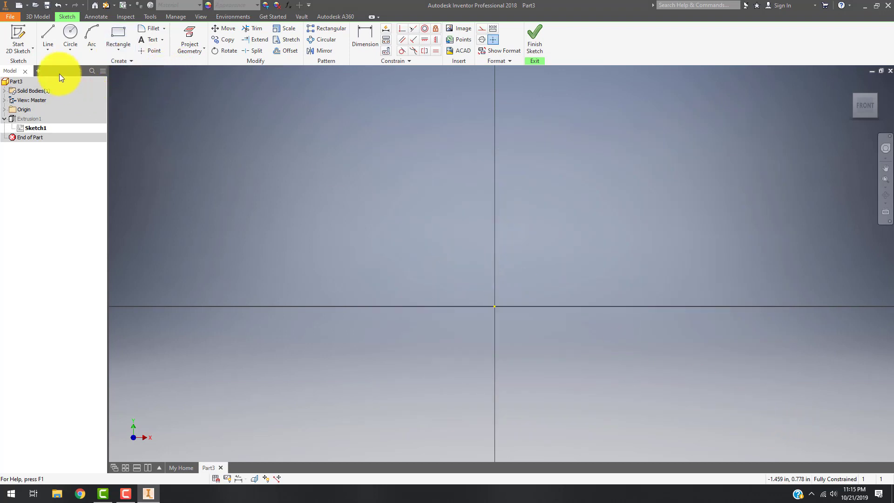
pyautogui.click(46, 34)
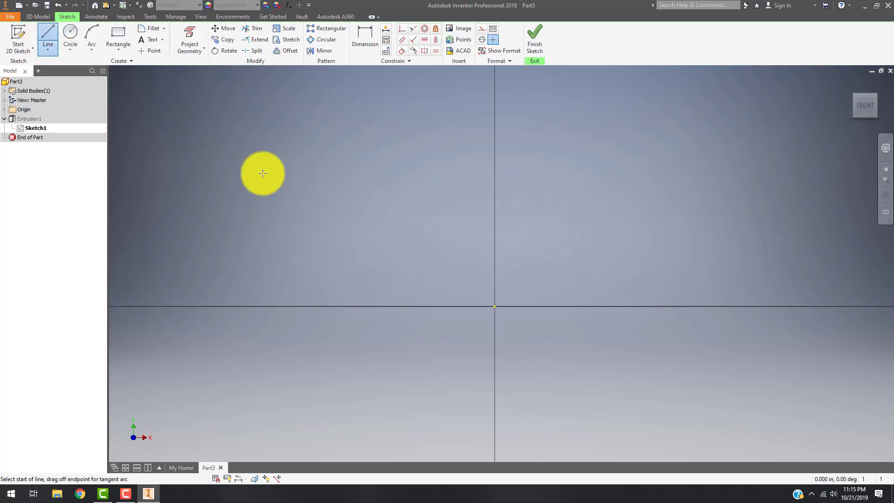
pyautogui.click(494, 306)
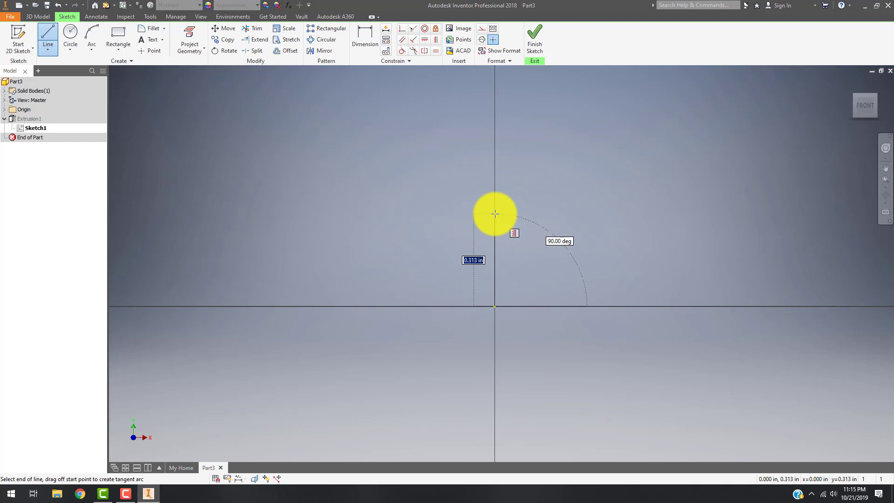
pyautogui.write('.500')
pyautogui.press('Return')
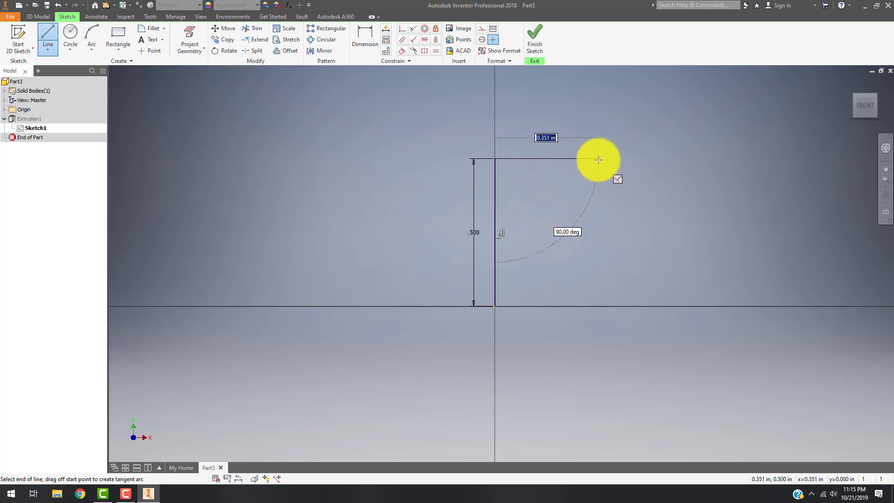
# Close the square with three more perpendicular 0.5 in lines ending at the origin, and delete the bottom edge's reference dimension.
pyautogui.write('.5')
pyautogui.press('Return')
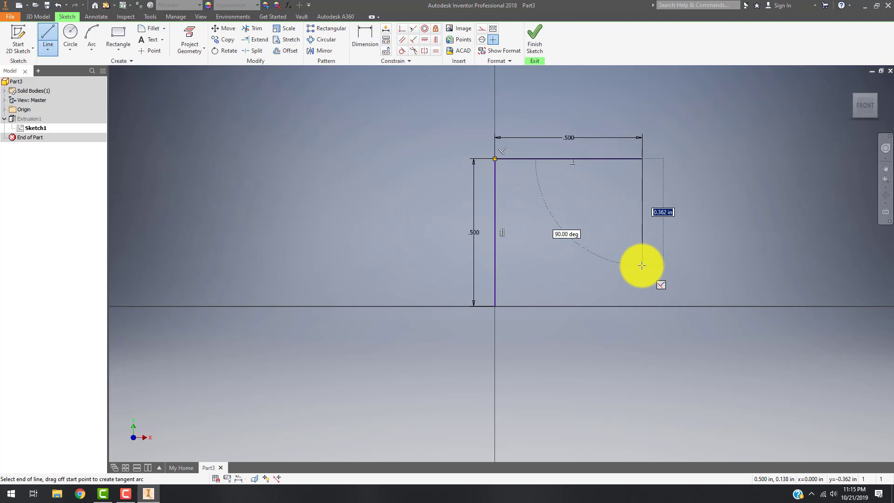
pyautogui.write('.5')
pyautogui.press('Return')
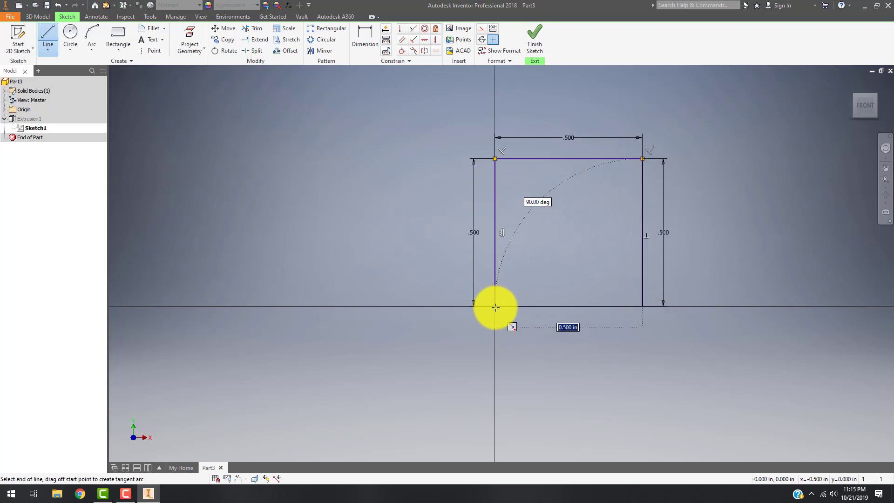
pyautogui.write('.5')
pyautogui.press('Return')
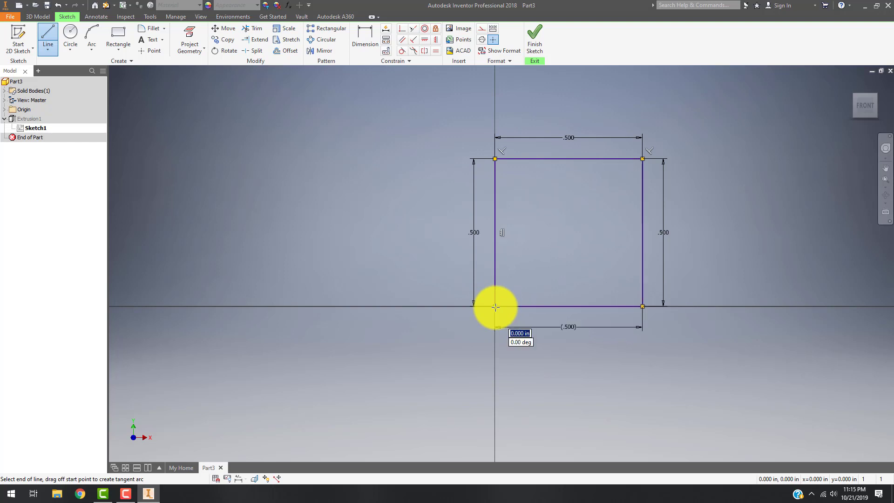
pyautogui.press('Escape')
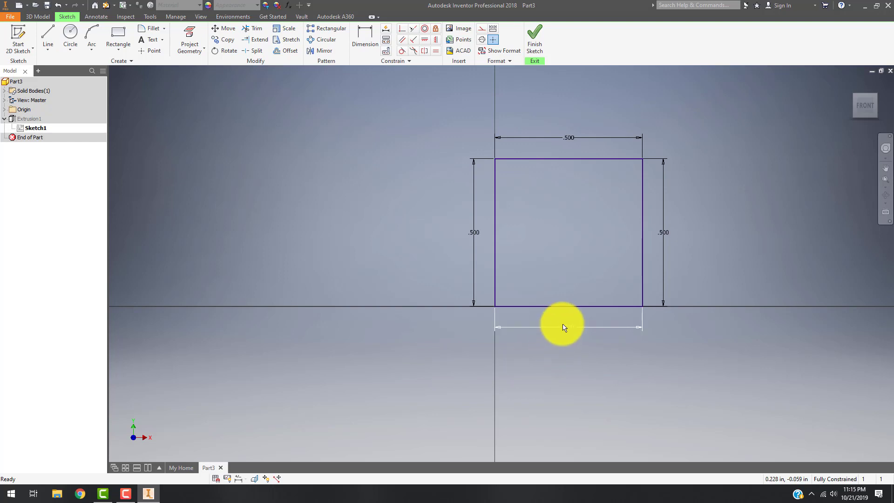
pyautogui.click(563, 327)
pyautogui.press('Delete')
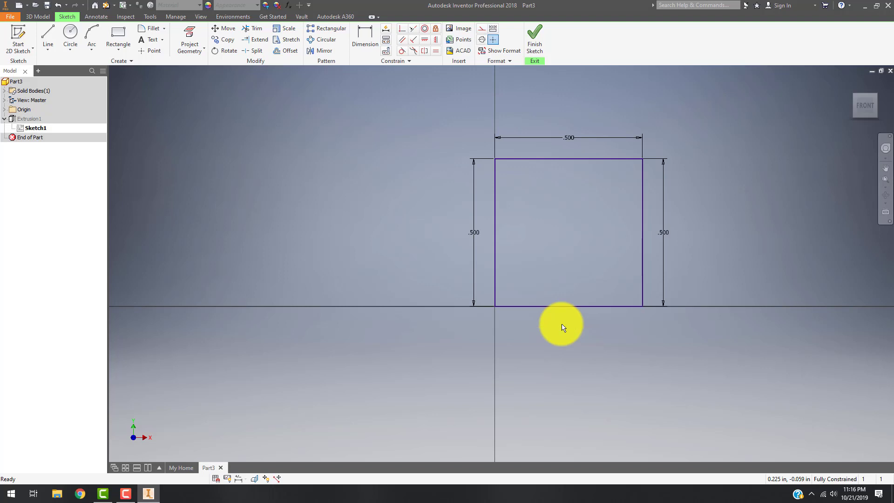